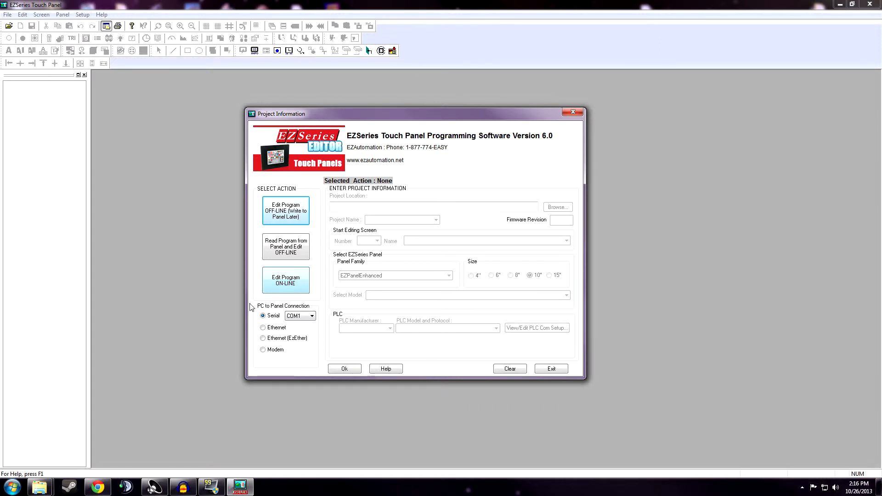
Try the Ethernet connection, then keep the panel on a serial connection via COM1.
left_click(264, 328)
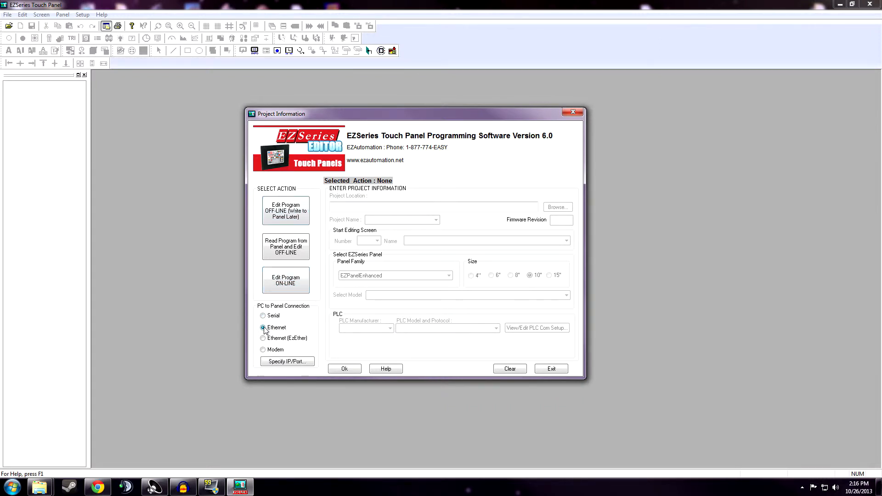
left_click(283, 362)
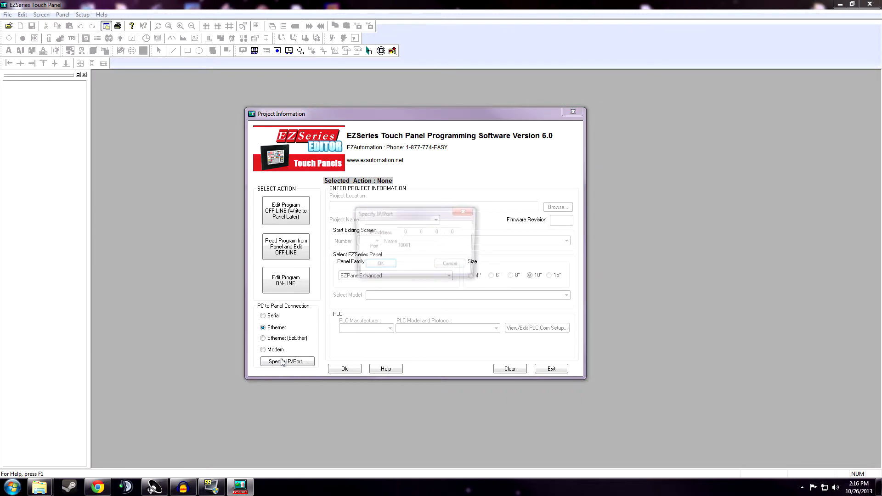
left_click(452, 267)
left_click(265, 318)
left_click(311, 316)
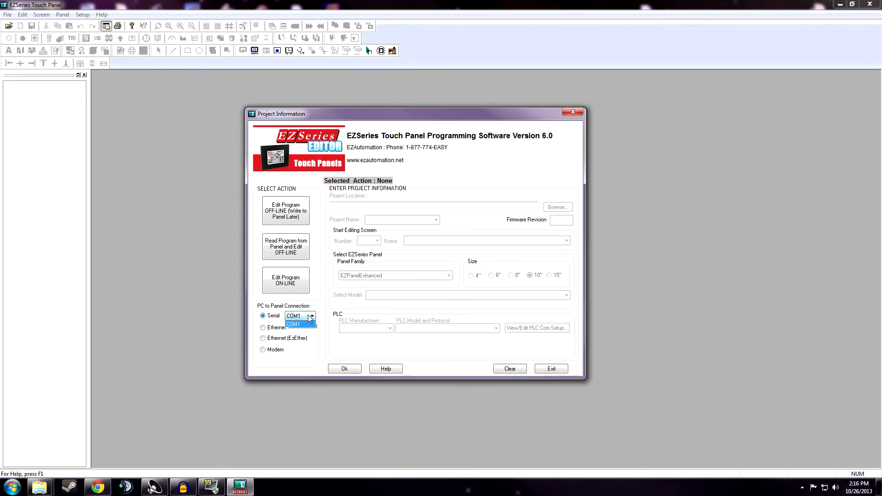
left_click(310, 315)
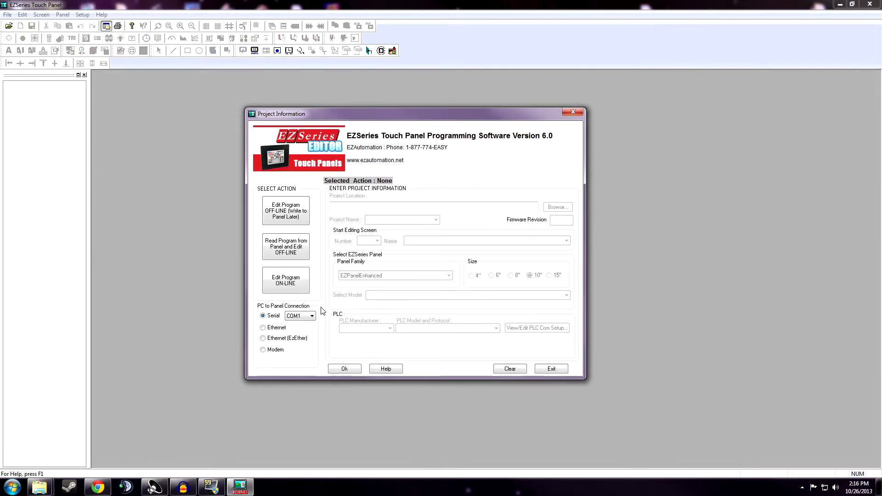
Choose Edit Program OFF-LINE (Write to Panel Later) and check the empty Project Name list.
left_click(301, 223)
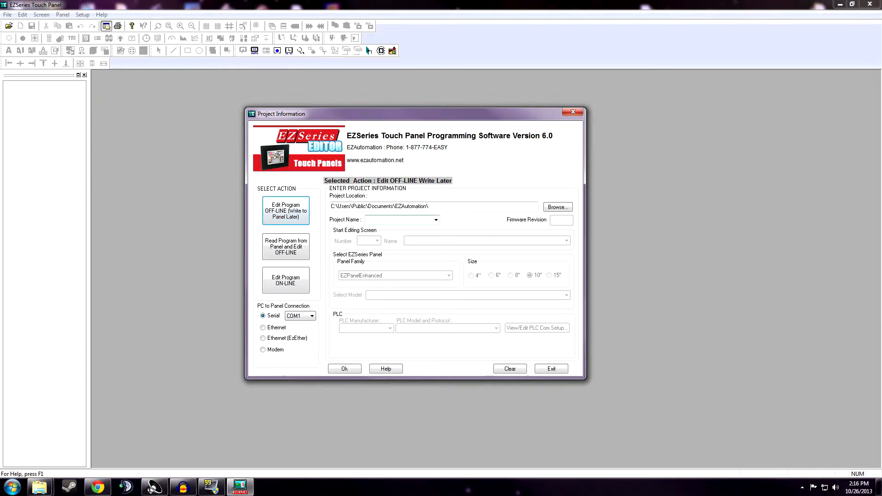
left_click(396, 220)
left_click(435, 219)
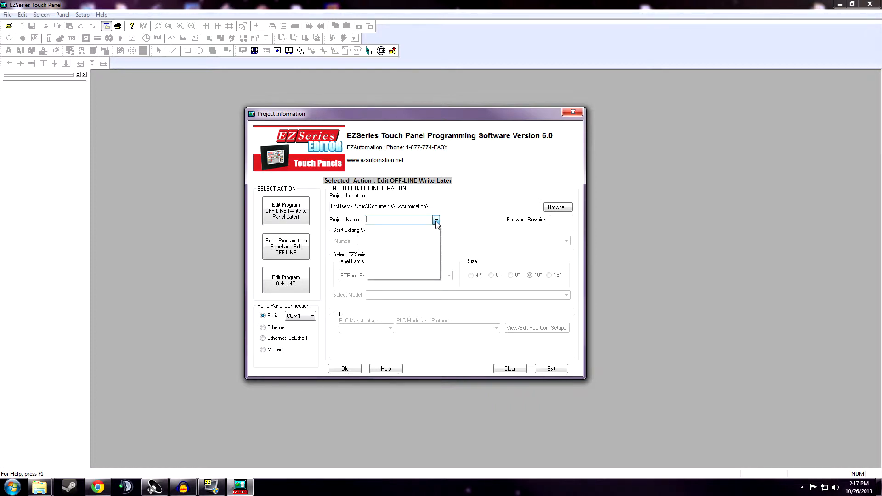
left_click(436, 221)
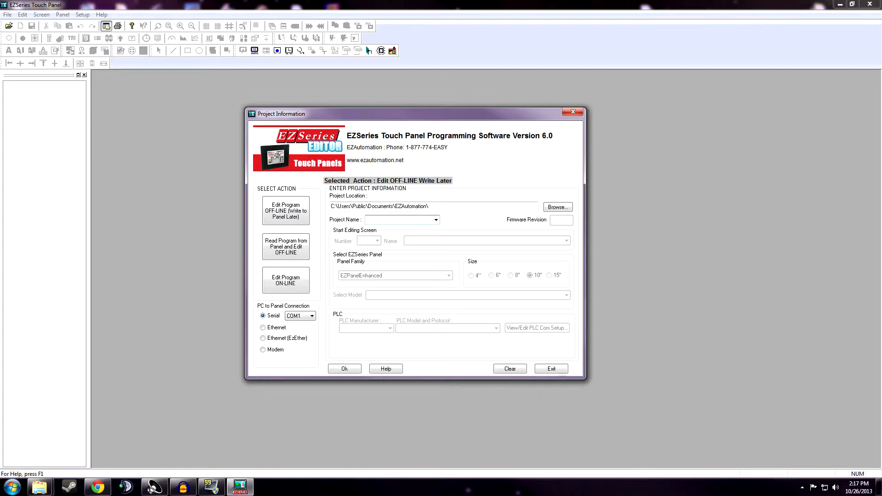
Name the project Sample, keeping start screen 1 named New Screen.
type("Sample")
key("Return")
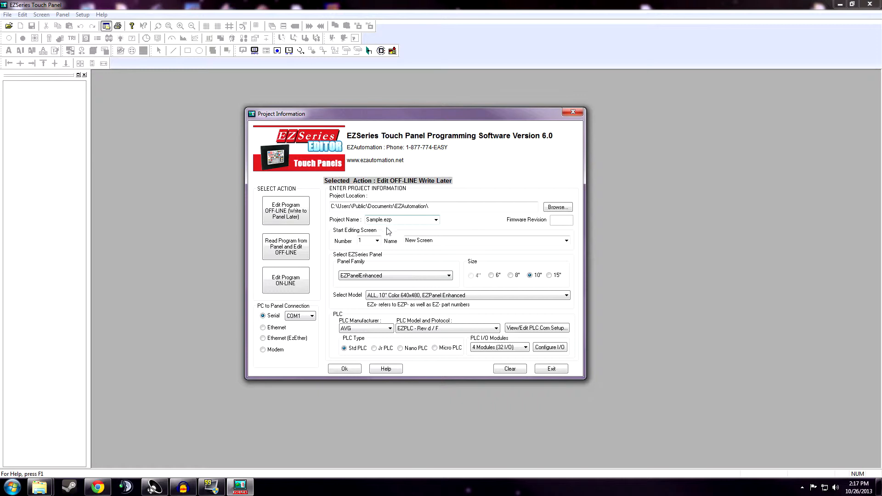
left_click(376, 240)
left_click(376, 240)
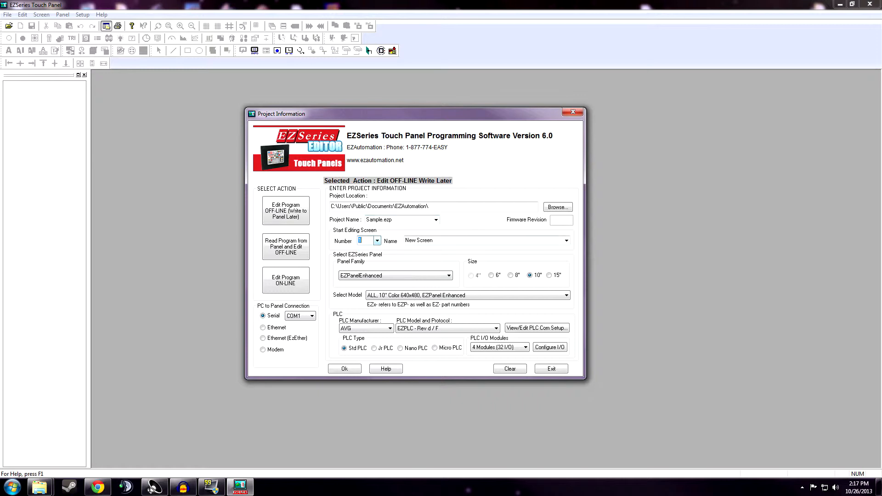
left_click(566, 241)
left_click(566, 240)
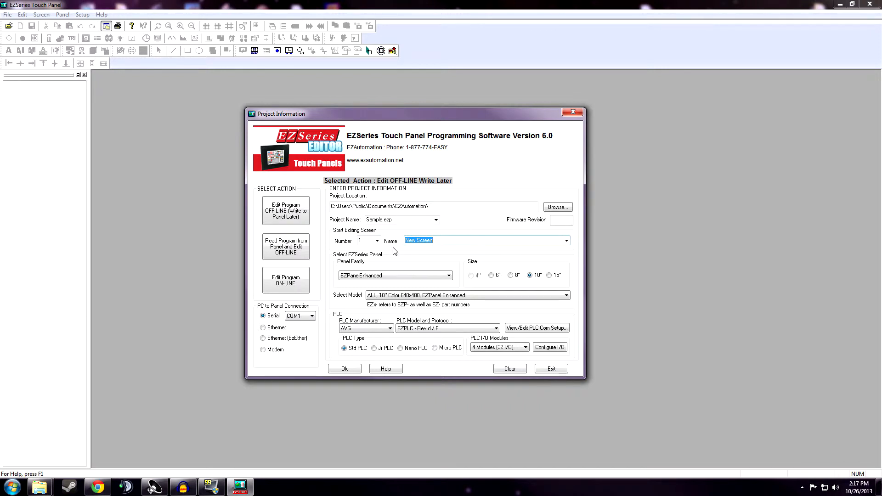
Select panel family EZ-SE Series and model 10" SE Series (with Ethernet).
left_click(420, 276)
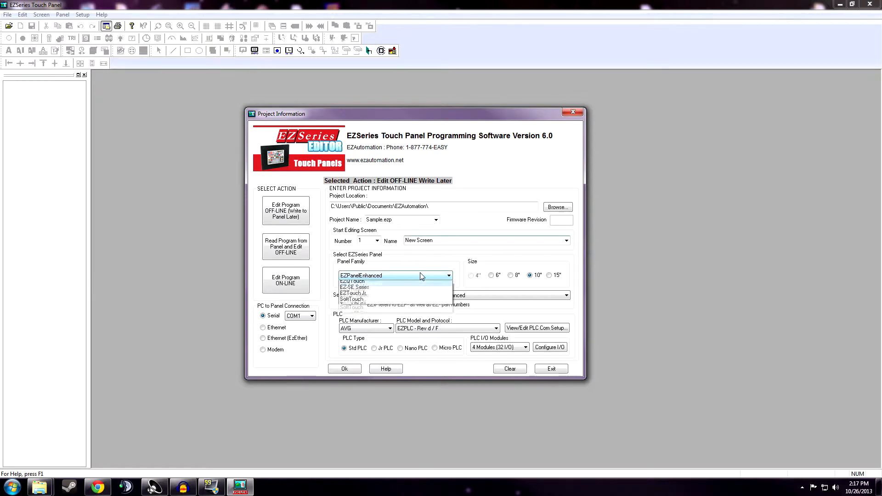
left_click(421, 275)
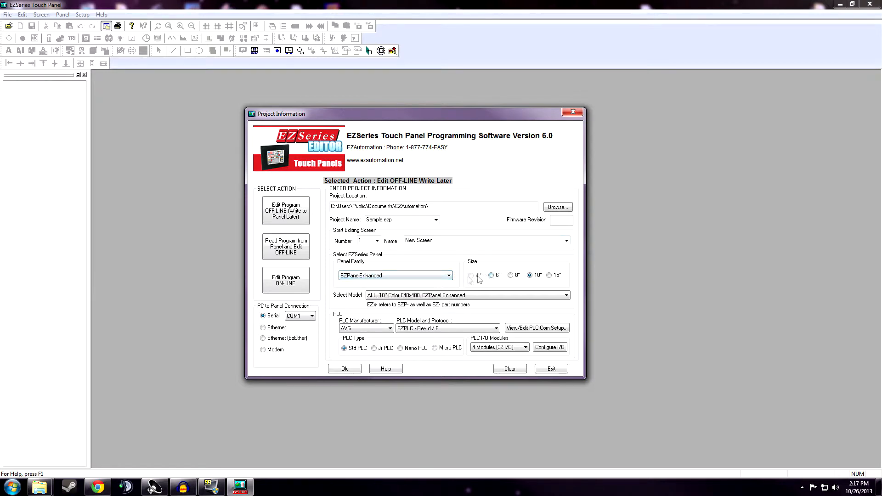
left_click(438, 295)
left_click(425, 276)
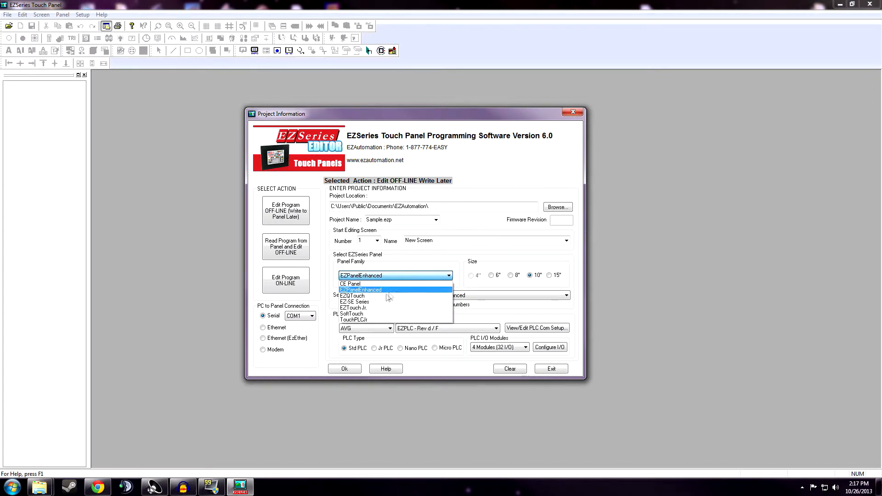
left_click(376, 302)
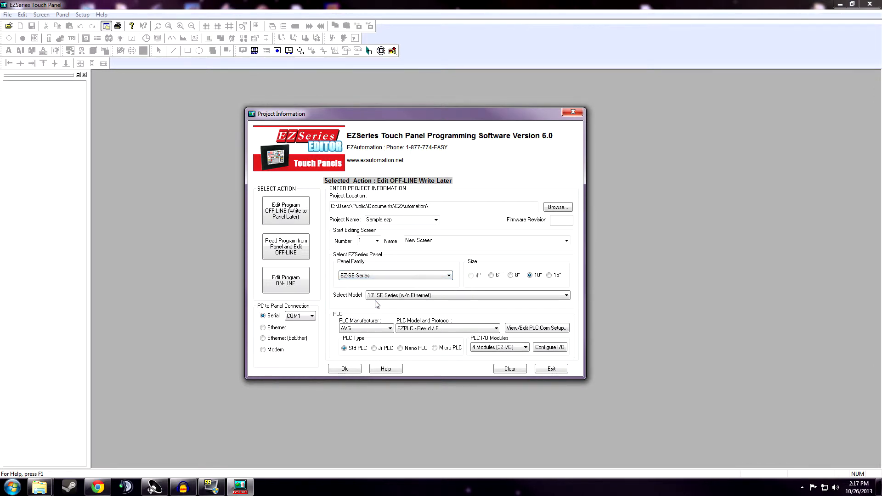
left_click(434, 297)
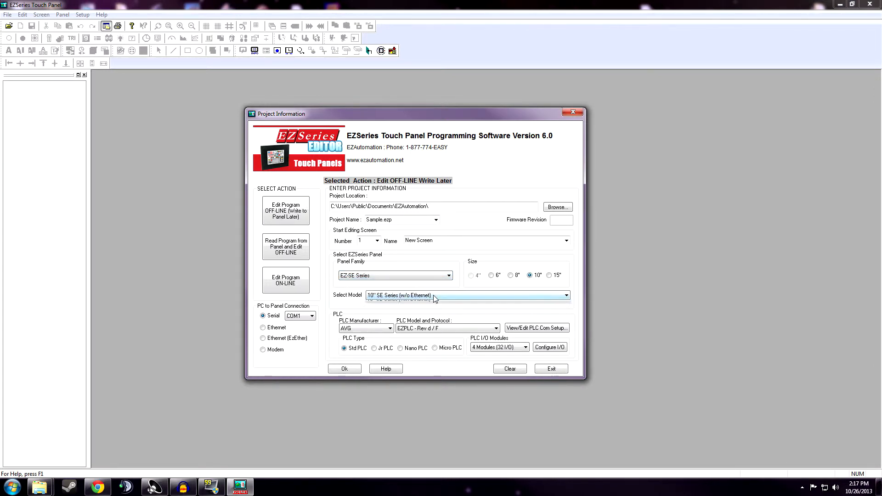
left_click(430, 308)
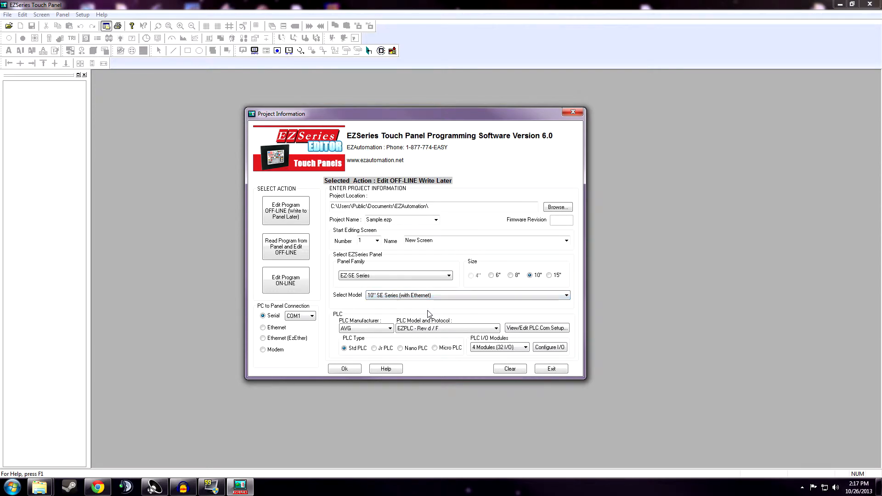
left_click(385, 329)
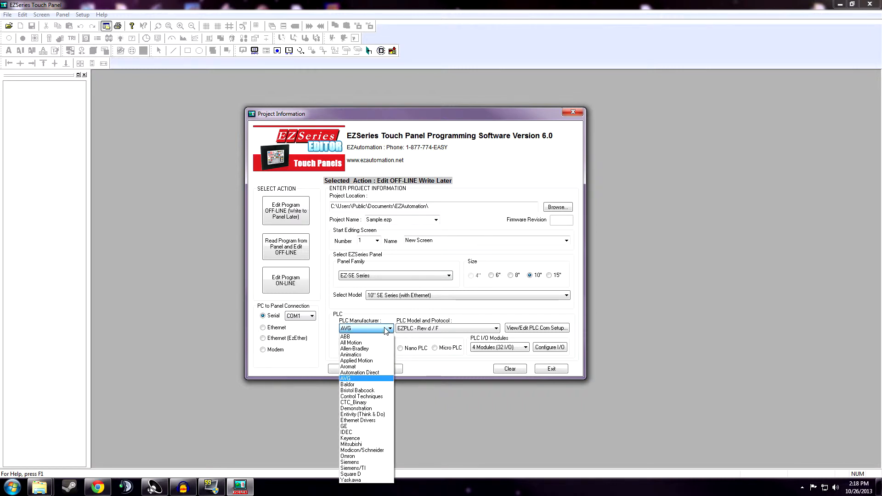
left_click(385, 331)
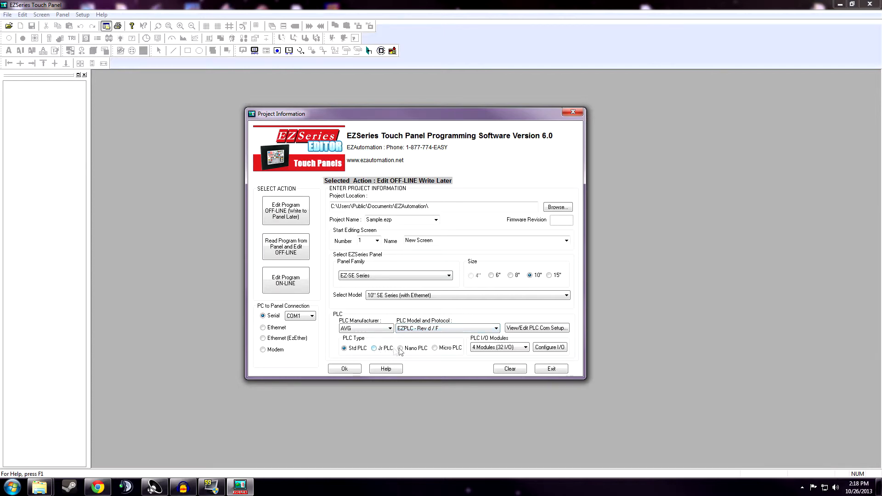
Assign the 8 DC Inputs [EZIO-8DCI] module to slot M1, addressed I1–I8.
left_click(549, 348)
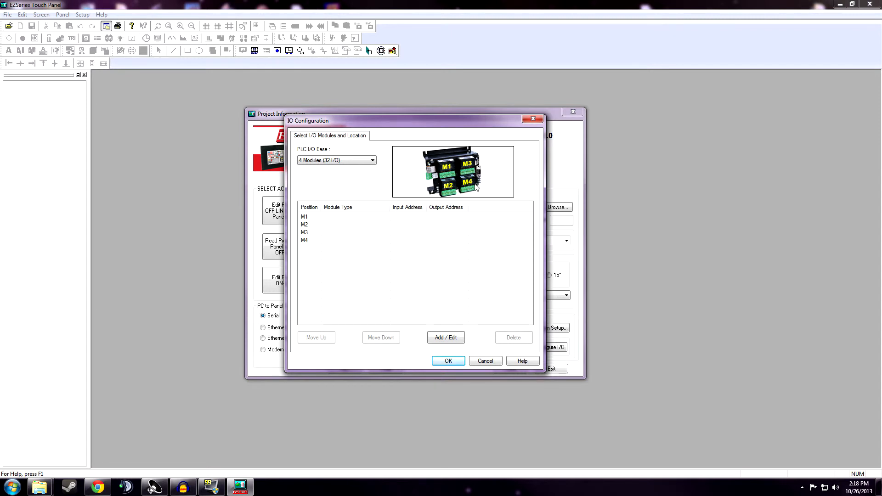
double_click(322, 217)
left_click_drag(307, 133, 433, 153)
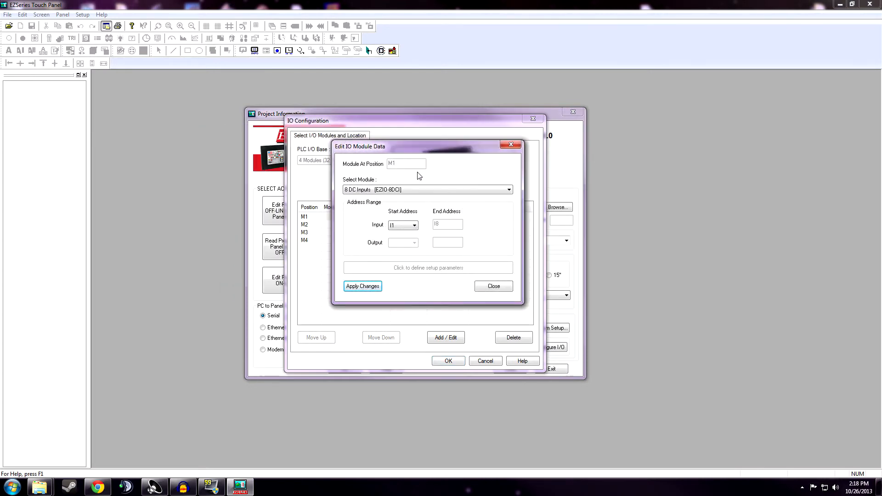
left_click(403, 190)
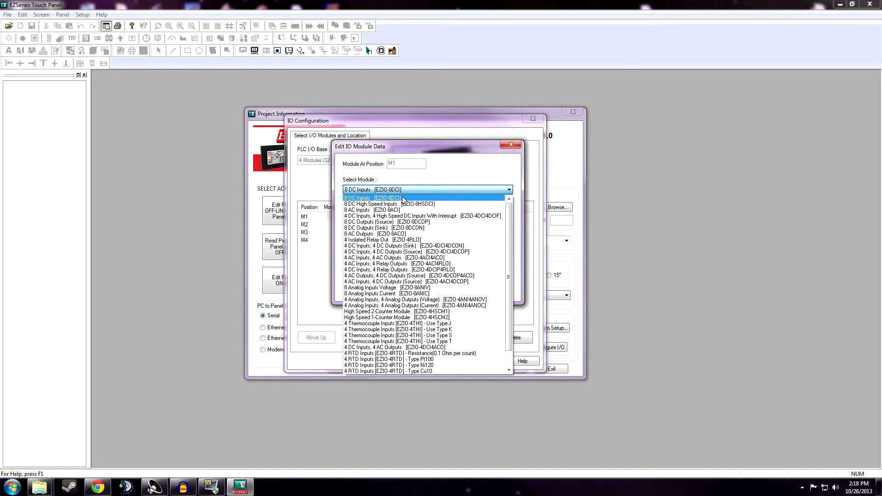
left_click(402, 198)
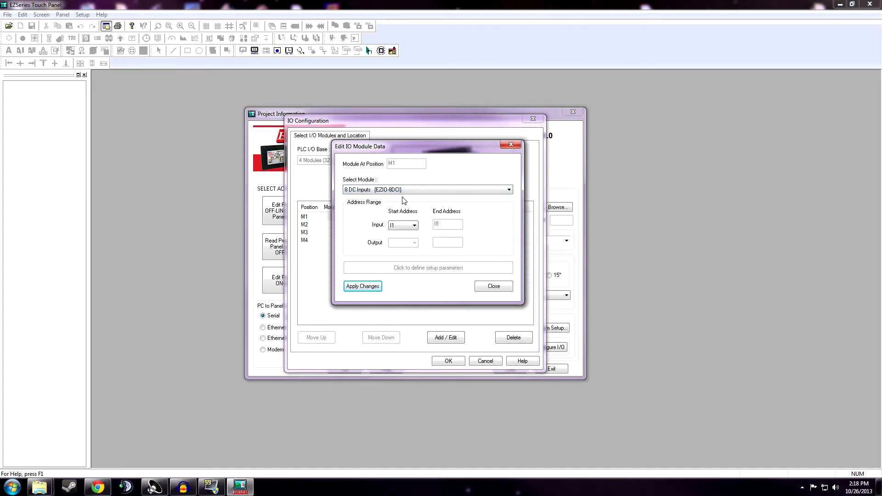
left_click(364, 288)
left_click(490, 287)
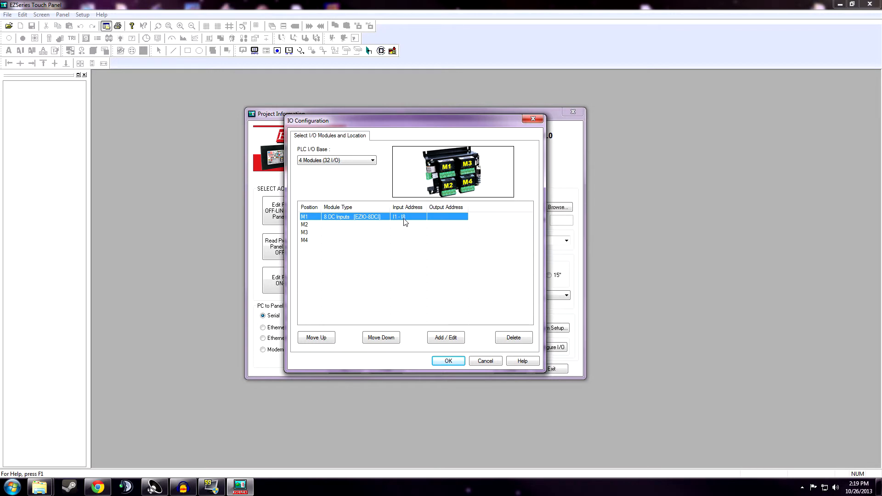
Leave slot M2 empty, then accept the IO Configuration and Project Information settings.
double_click(327, 228)
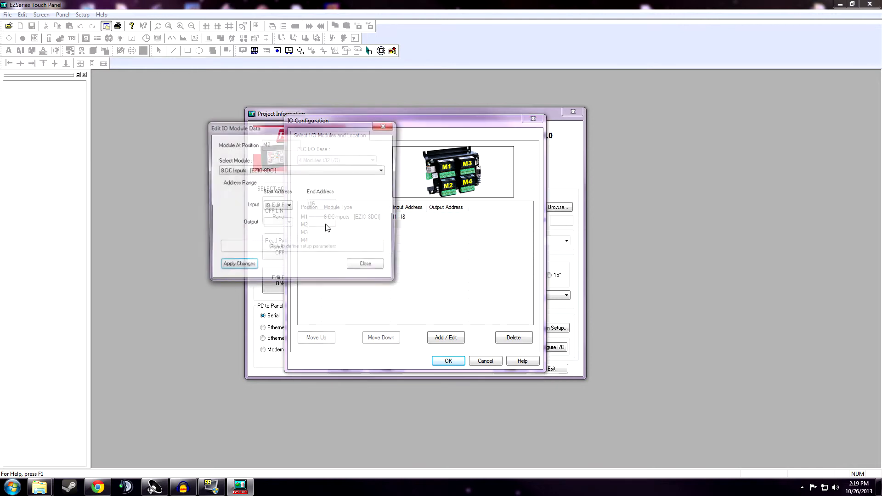
left_click(327, 171)
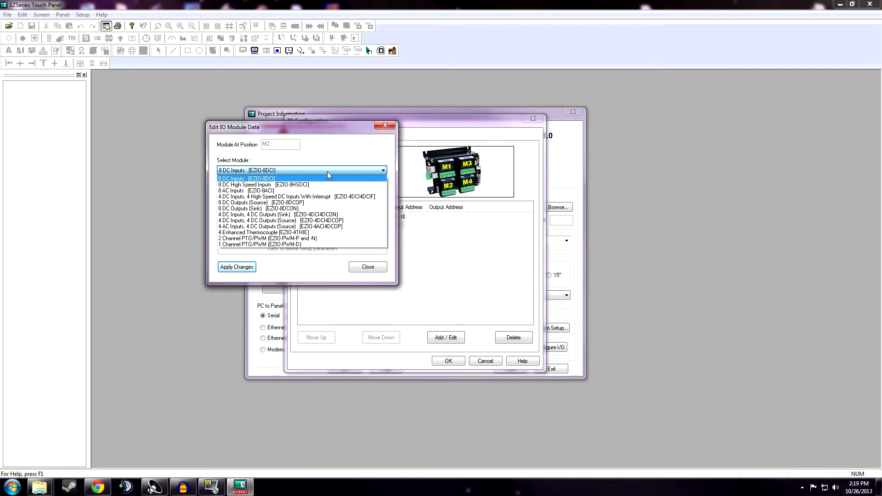
left_click(327, 172)
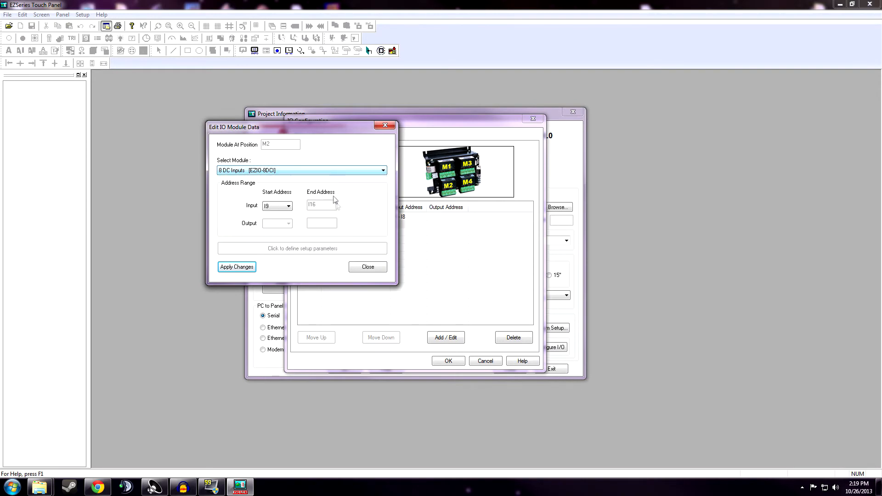
left_click(366, 267)
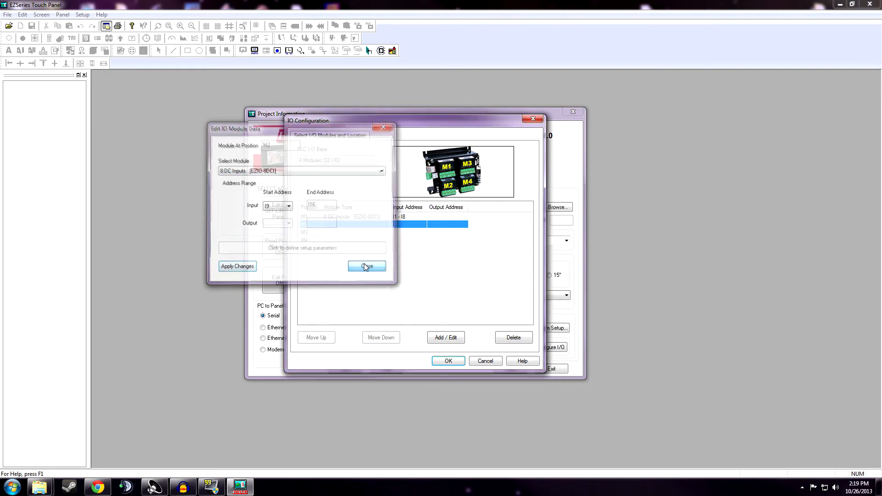
left_click(448, 362)
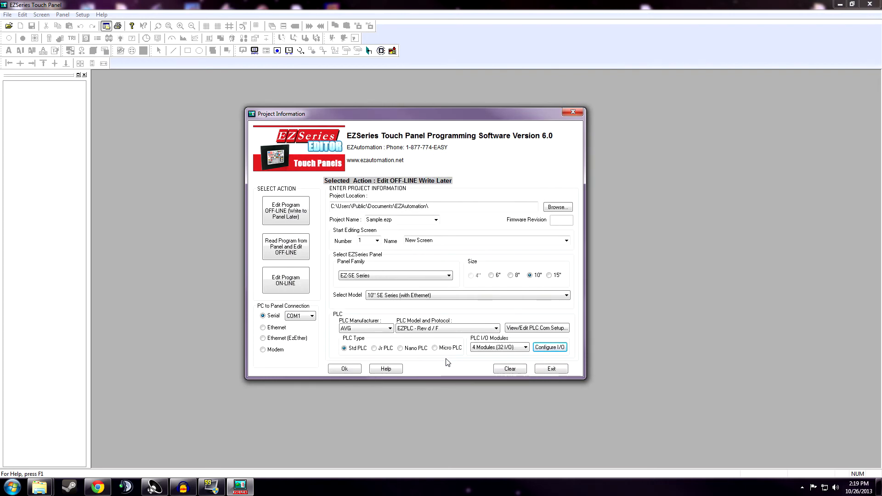
left_click(356, 368)
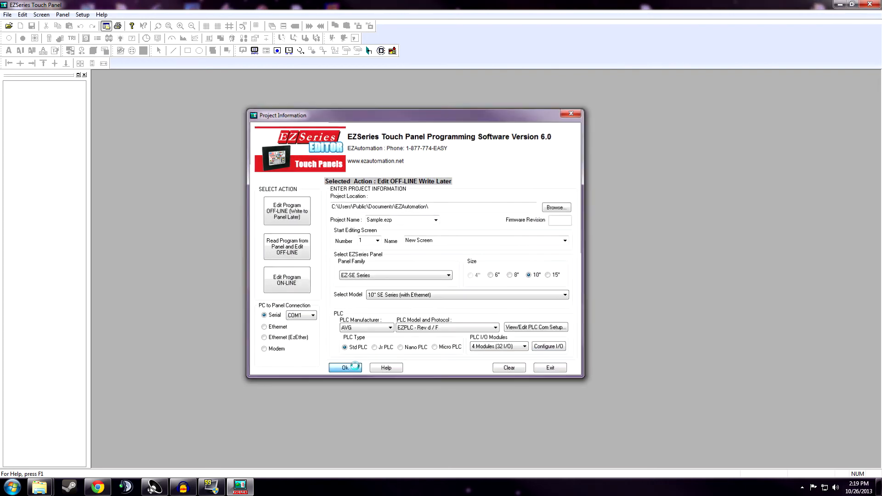